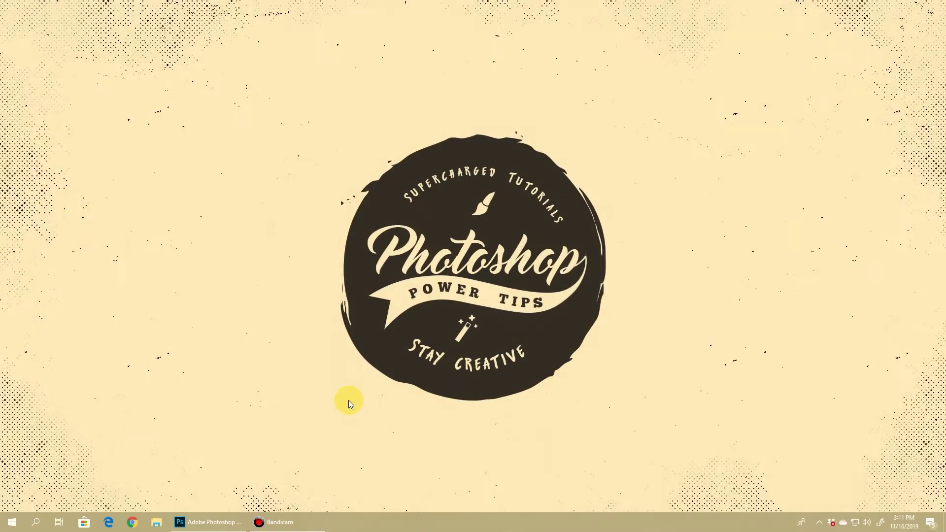
Restore the Photoshop window, still on its Italian loading screen, from the taskbar
{"action": "left_click", "coordinate": [211, 527]}
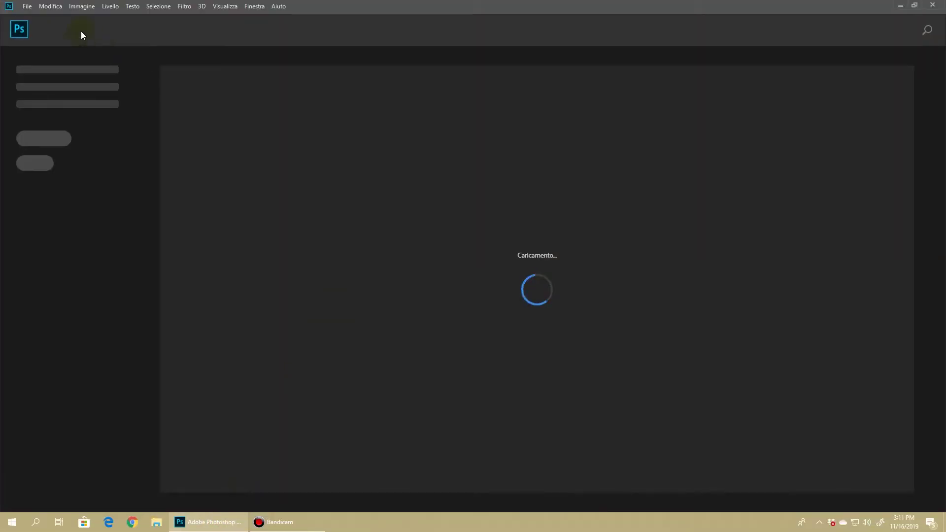
Show the Italian labels in Photoshop's File menu, then quit Photoshop
{"action": "left_click", "coordinate": [29, 13]}
{"action": "left_click", "coordinate": [28, 6]}
{"action": "left_click", "coordinate": [26, 7]}
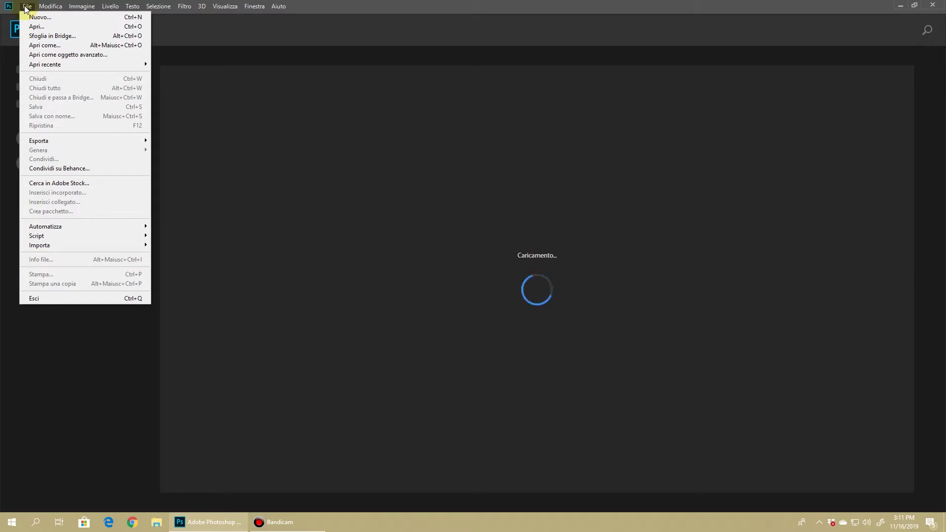
{"action": "left_click", "coordinate": [740, 18]}
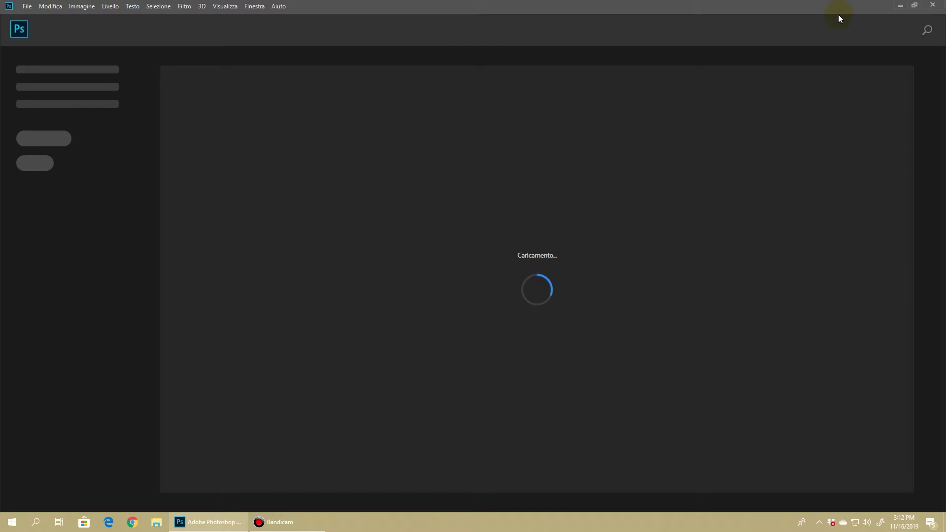
{"action": "left_click", "coordinate": [28, 6]}
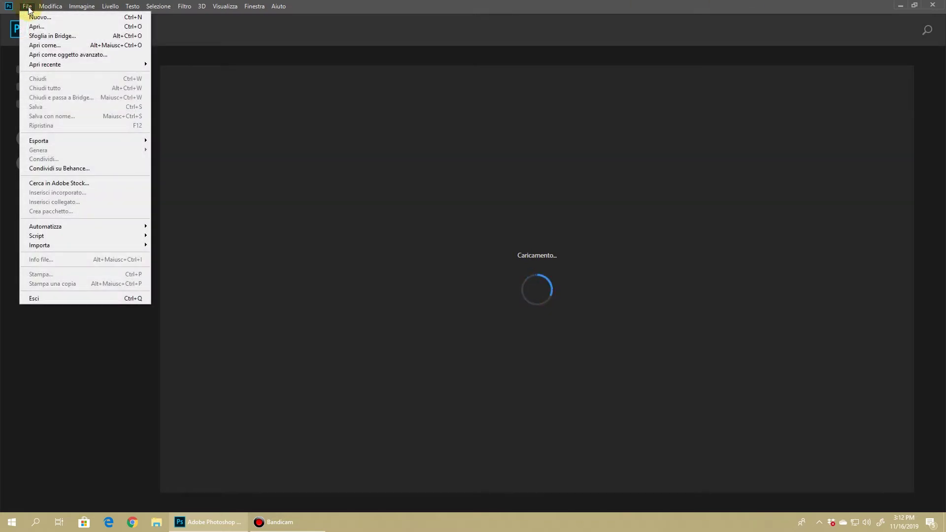
{"action": "left_click", "coordinate": [380, 2]}
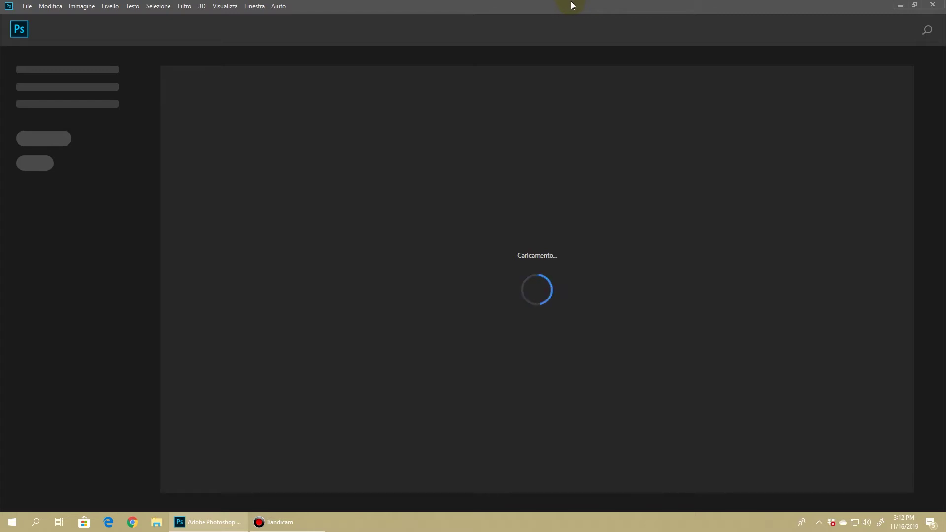
{"action": "left_click", "coordinate": [931, 7]}
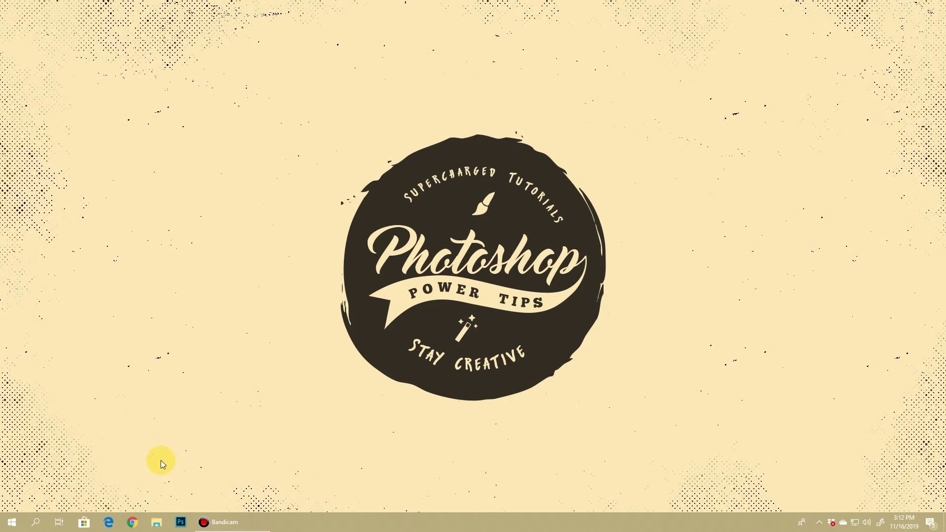
Browse from This PC to C:\Program Files\Adobe\Adobe Photoshop CC 2019
{"action": "left_click", "coordinate": [12, 522]}
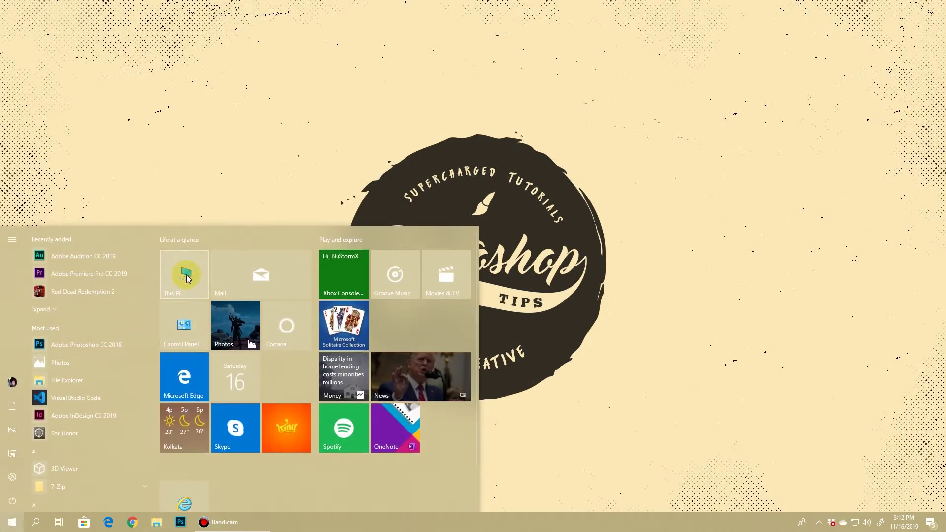
{"action": "left_click", "coordinate": [185, 276]}
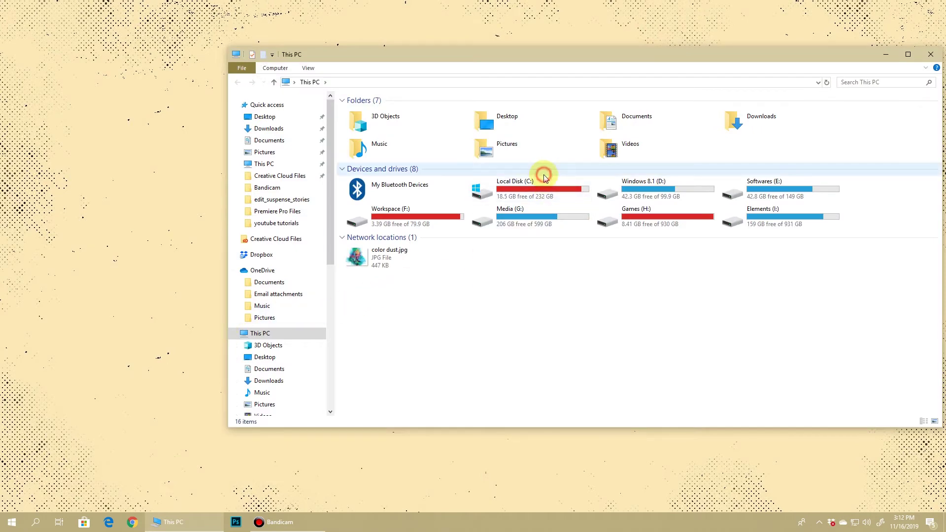
{"action": "left_click", "coordinate": [541, 174]}
{"action": "double_click", "coordinate": [532, 195]}
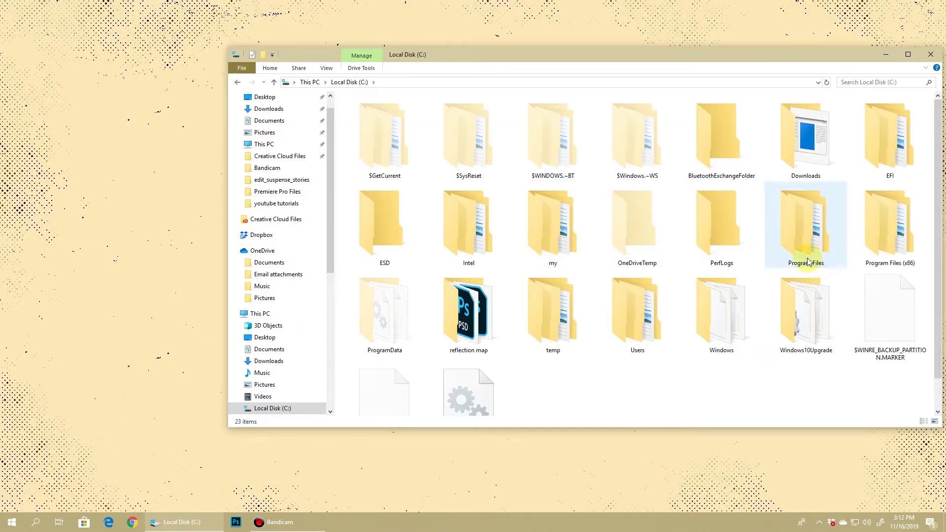
{"action": "double_click", "coordinate": [803, 228]}
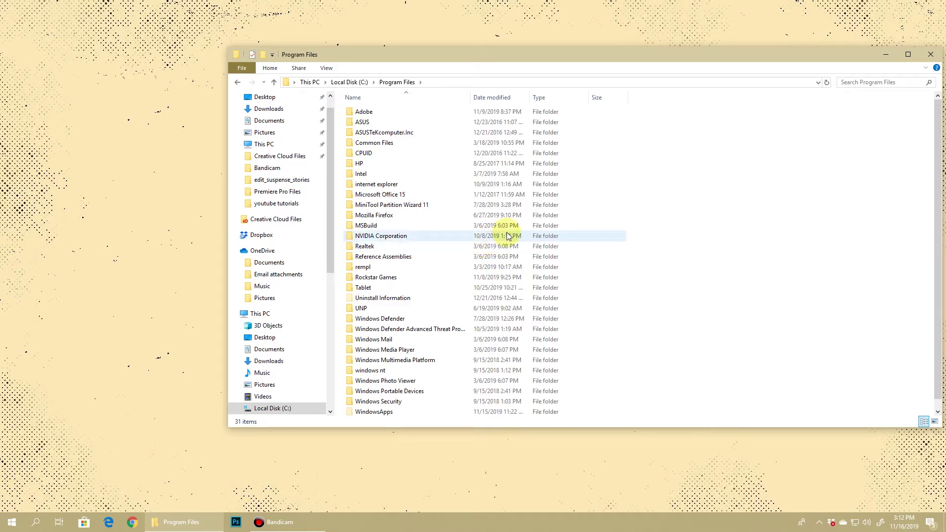
{"action": "double_click", "coordinate": [377, 112]}
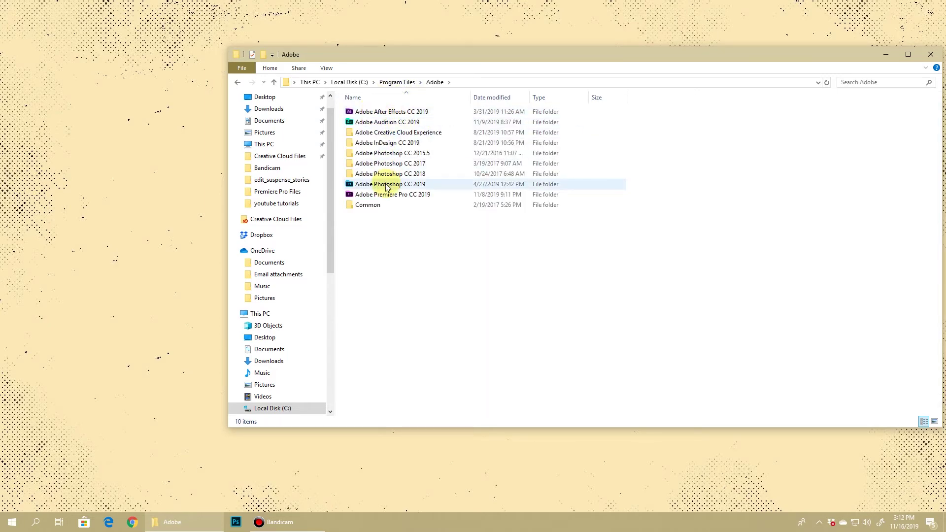
{"action": "double_click", "coordinate": [388, 186]}
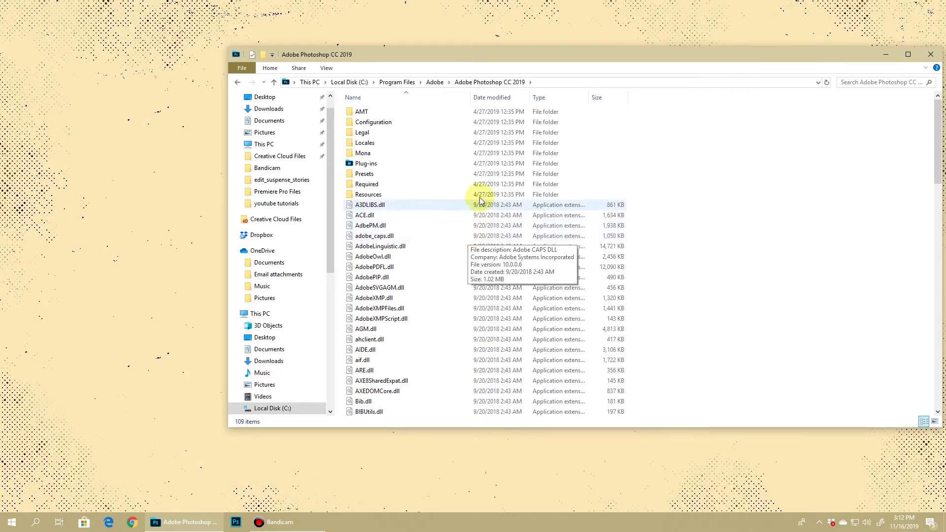
Go into Locales > it_IT > Support Files and select the Italian .dat language file
{"action": "double_click", "coordinate": [384, 148]}
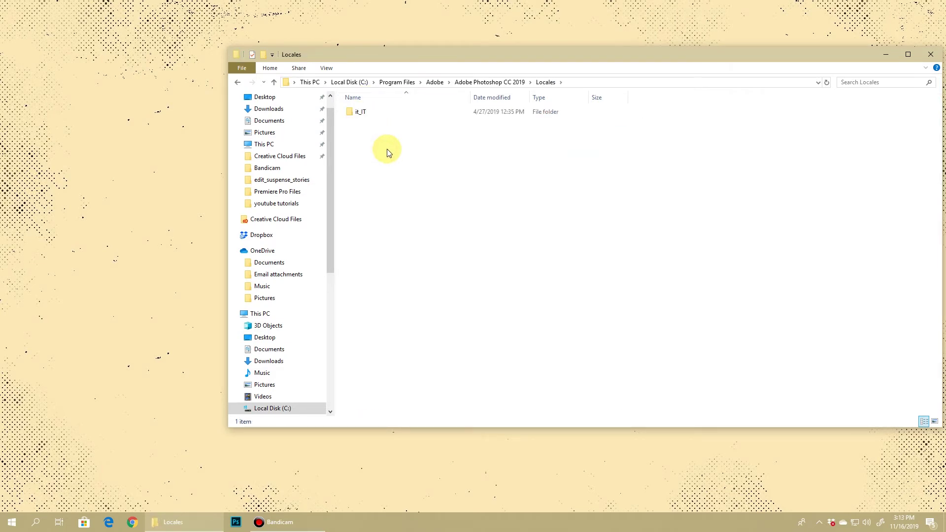
{"action": "double_click", "coordinate": [371, 120]}
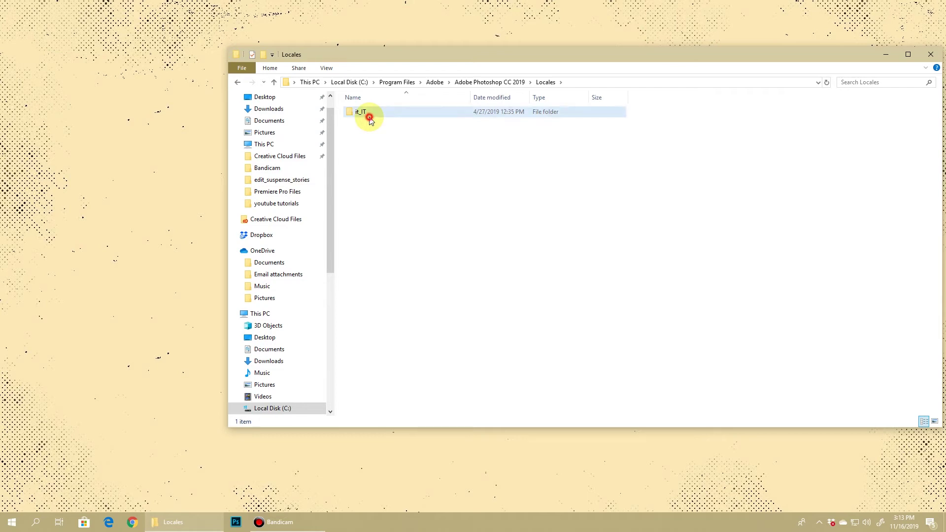
{"action": "double_click", "coordinate": [370, 120]}
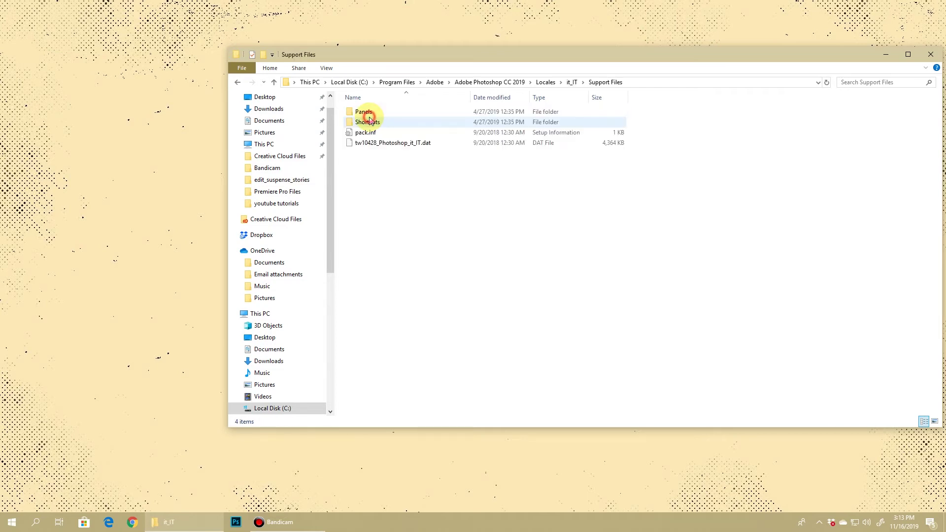
{"action": "left_click", "coordinate": [390, 144]}
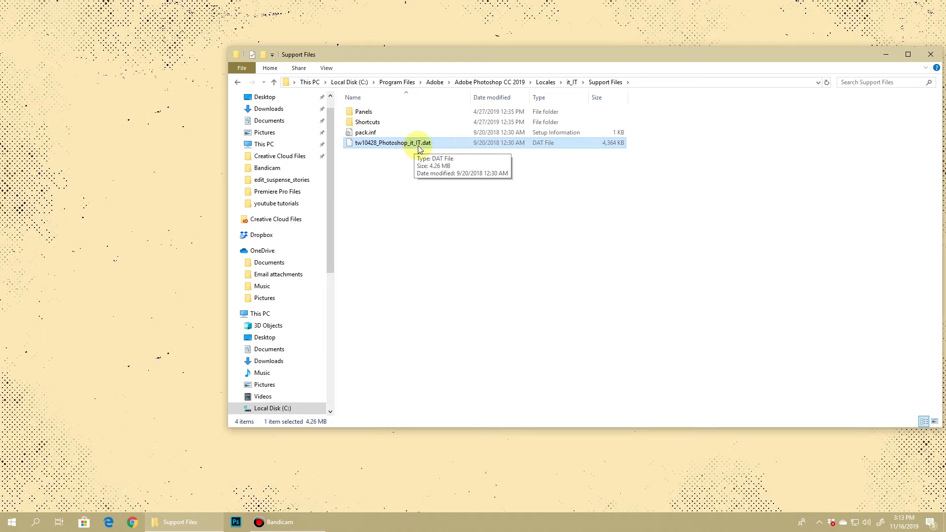
Rename it to tw10428_Photoshop_it_IT.dat_bak, approving the prompts, and minimize Explorer
{"action": "left_click", "coordinate": [414, 144]}
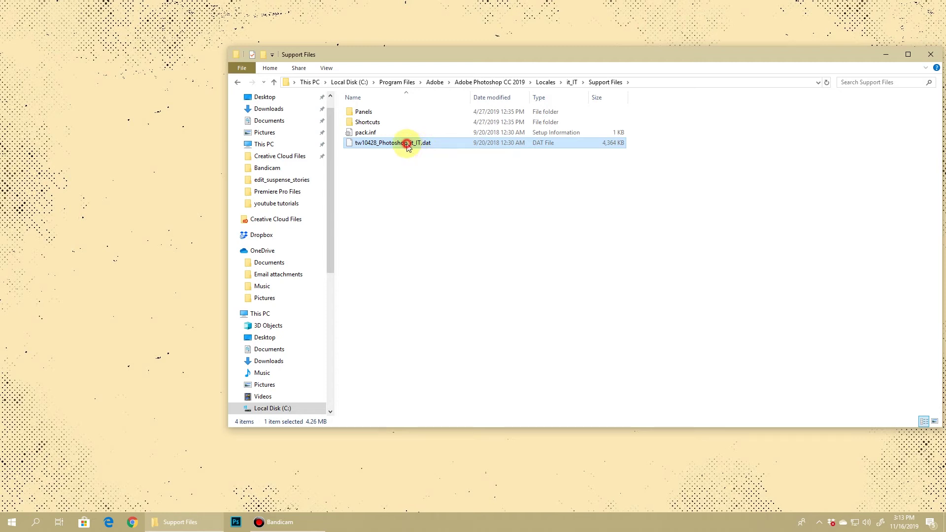
{"action": "left_click", "coordinate": [432, 144]}
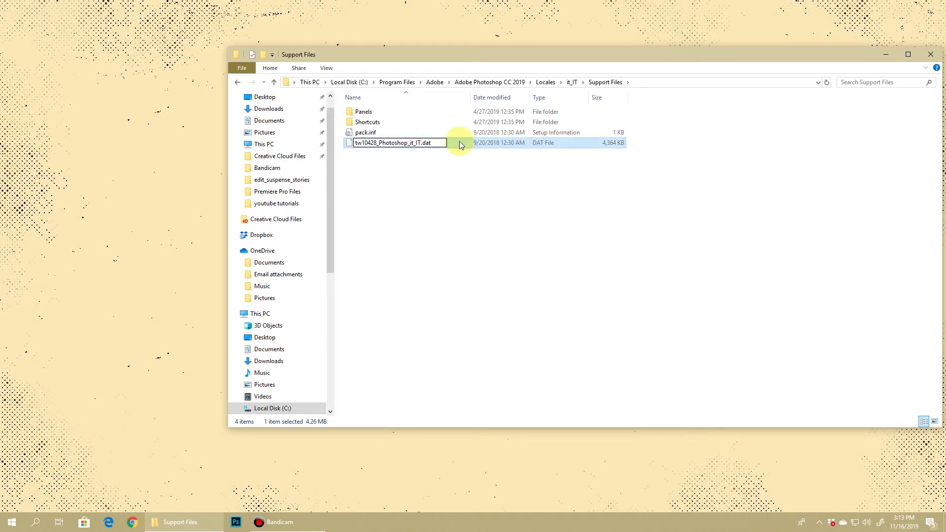
{"action": "type", "text": "_bak"}
{"action": "left_click", "coordinate": [475, 170]}
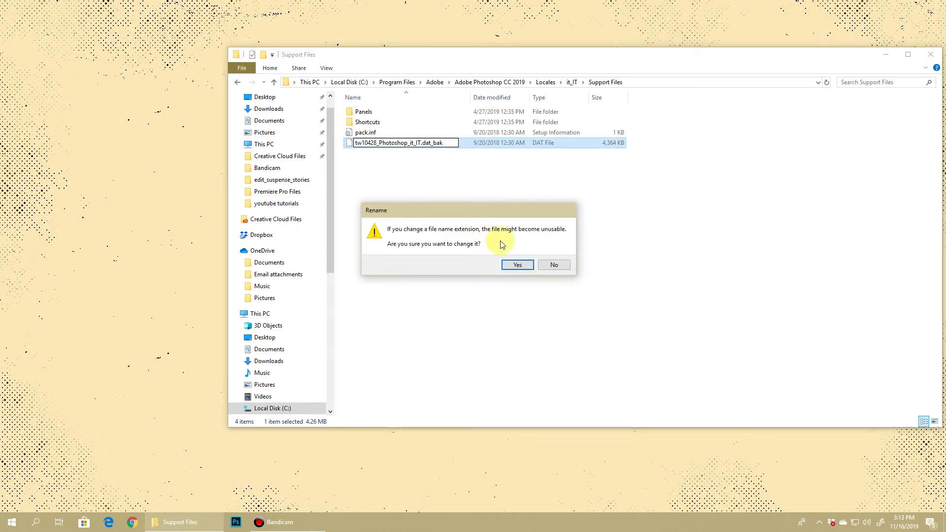
{"action": "left_click", "coordinate": [516, 266]}
{"action": "left_click", "coordinate": [470, 298]}
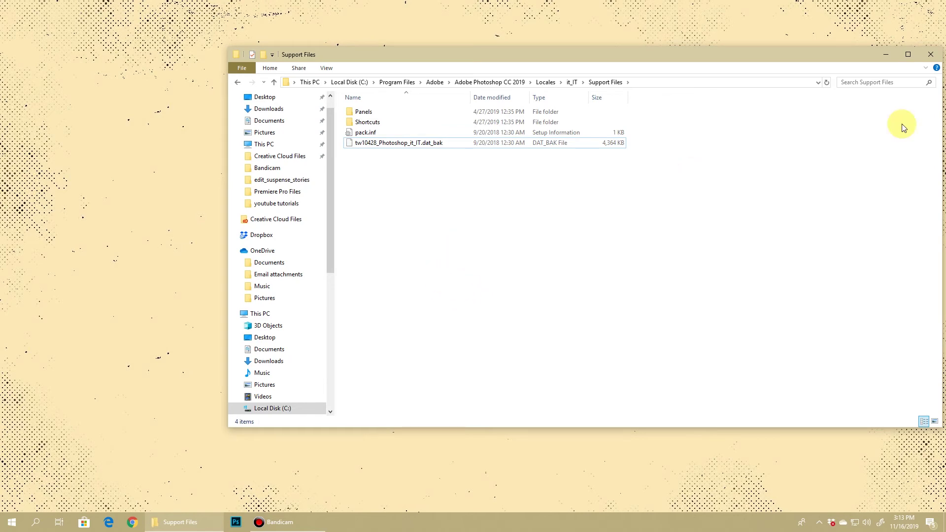
{"action": "left_click", "coordinate": [878, 56]}
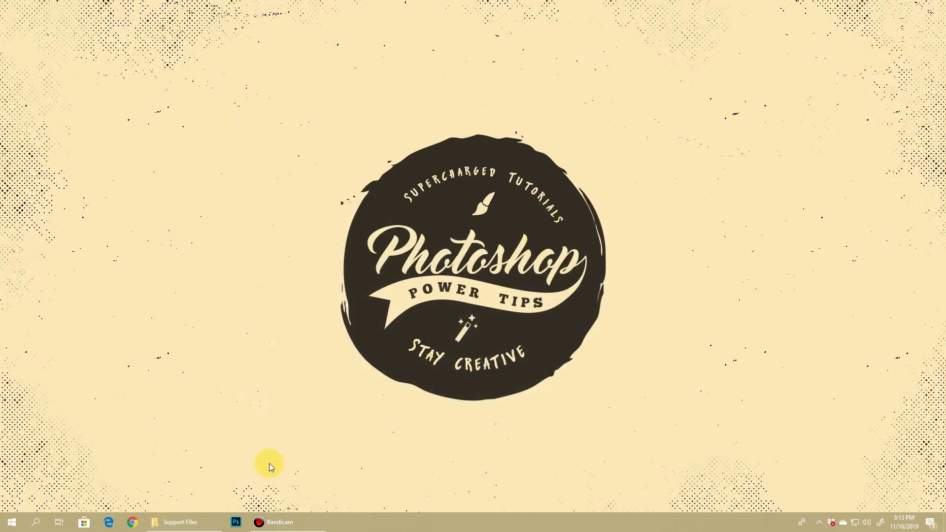
Relaunch Photoshop and confirm the File menu now appears in English
{"action": "left_click", "coordinate": [236, 522]}
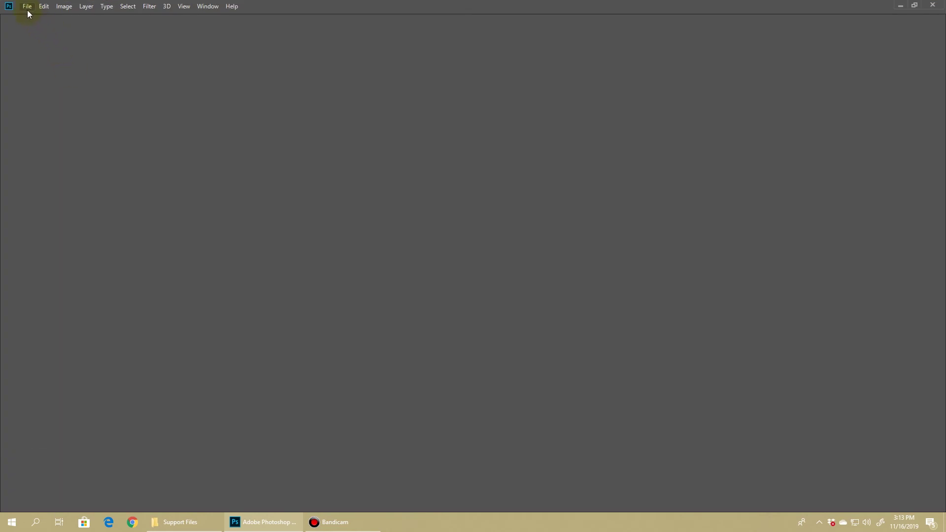
{"action": "left_click", "coordinate": [28, 9]}
{"action": "left_click", "coordinate": [63, 184]}
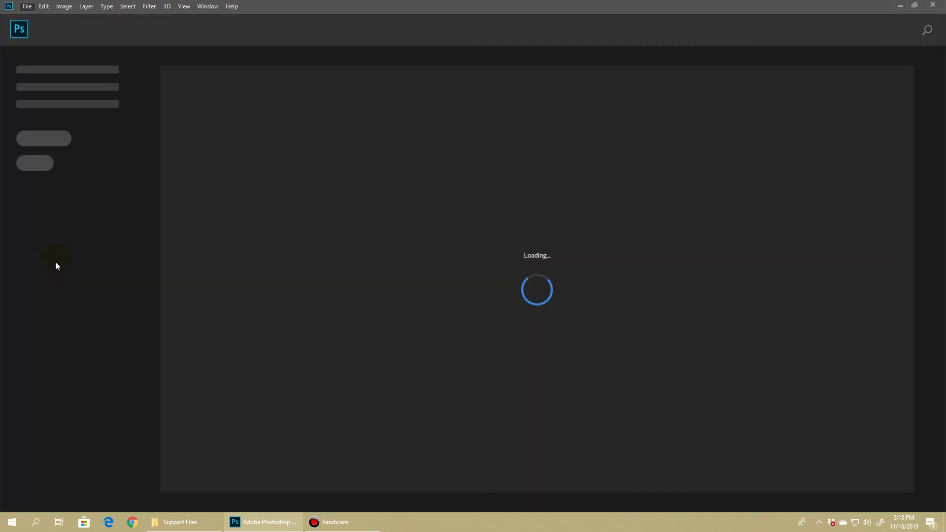
{"action": "left_click", "coordinate": [27, 6]}
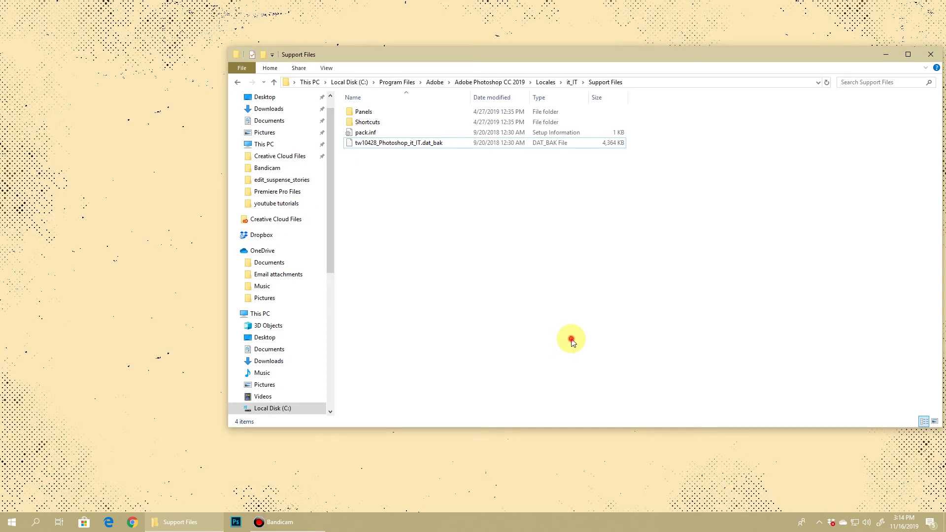
Remove _bak to restore tw10428_Photoshop_it_IT.dat, approve the prompts, and minimize Explorer
{"action": "left_click", "coordinate": [434, 147]}
{"action": "left_click", "coordinate": [434, 148]}
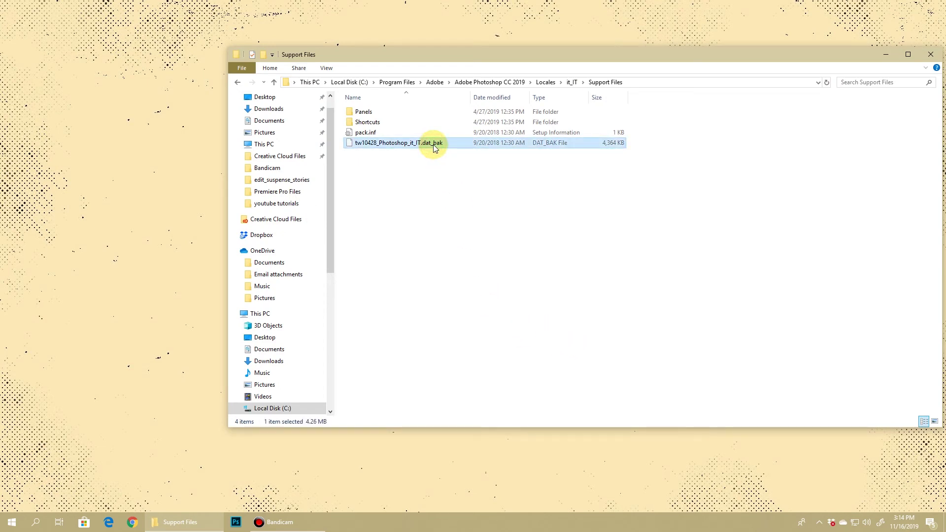
{"action": "left_click_drag", "start_coordinate": [431, 143], "coordinate": [463, 145]}
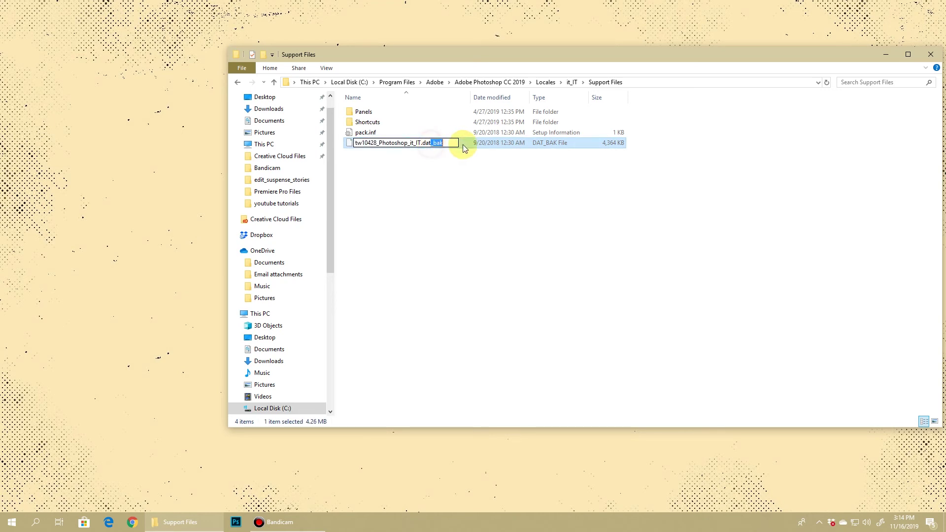
{"action": "key", "text": "BackSpace"}
{"action": "key", "text": "Return"}
{"action": "left_click", "coordinate": [510, 269]}
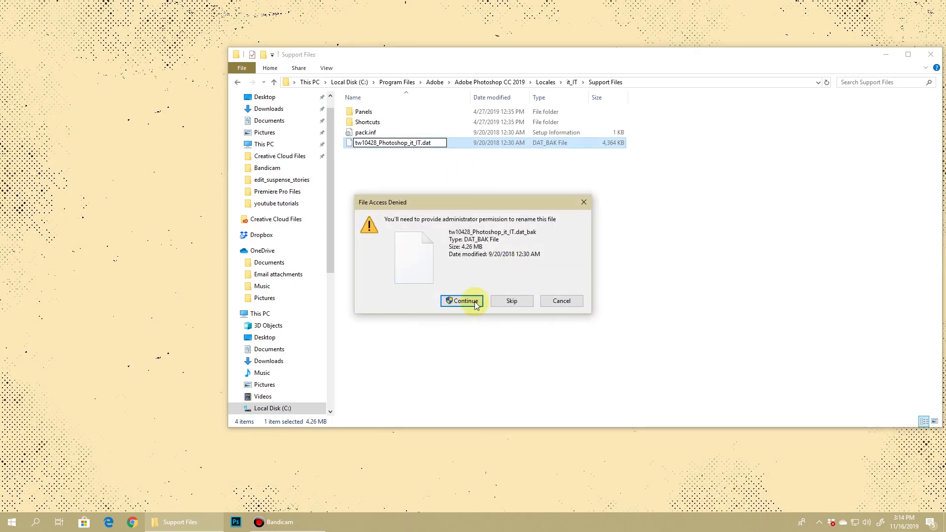
{"action": "left_click", "coordinate": [466, 301]}
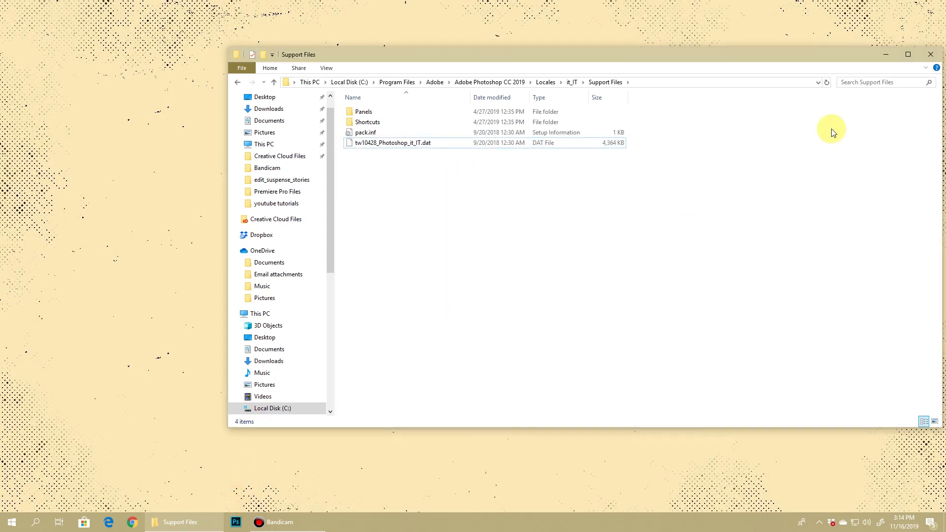
{"action": "left_click", "coordinate": [886, 54]}
Launch Photoshop from the taskbar so it loads with the Italian interface
{"action": "left_click", "coordinate": [229, 526]}
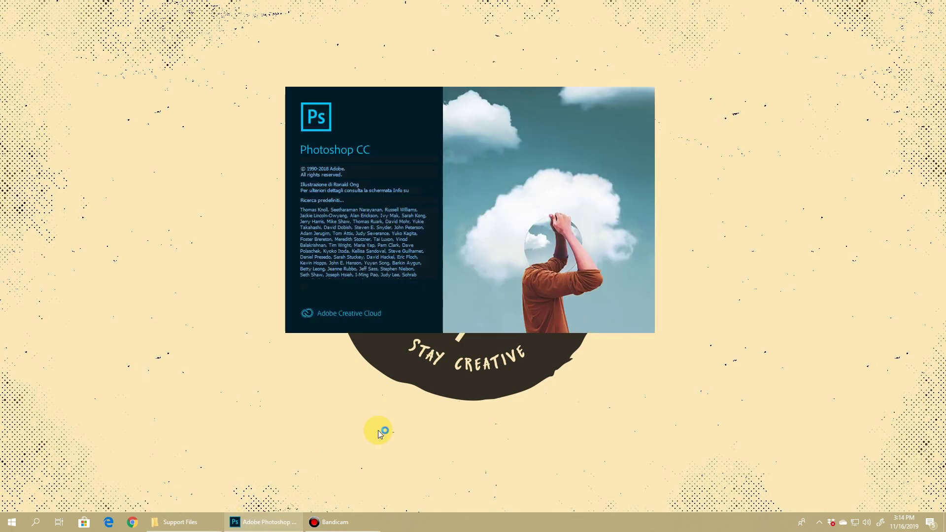